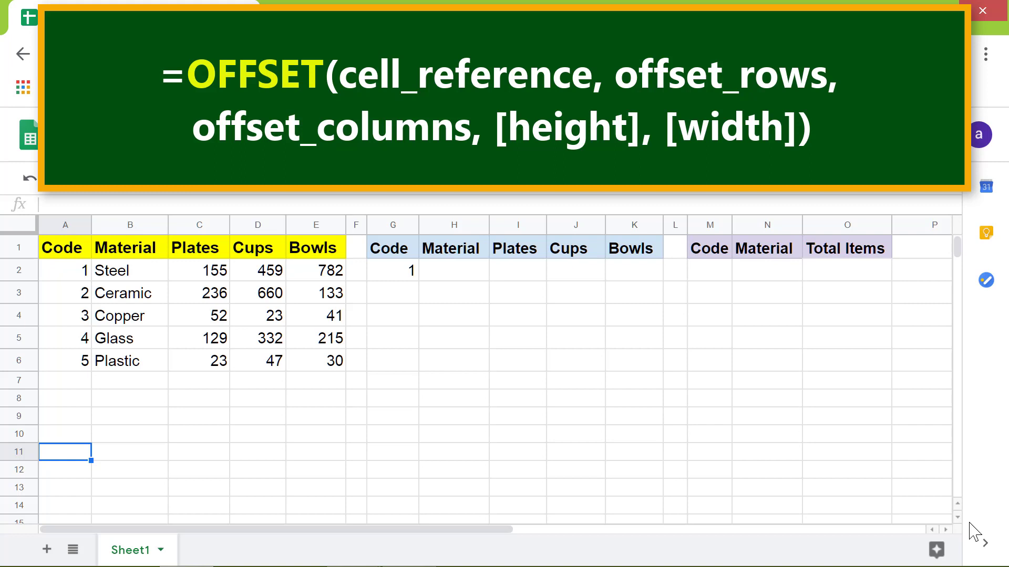
Step: In H2, start =OFFSET(A1,G2,1,1, anchored at A1 with the G2 code as row offset
{"action": "key", "text": "Down"}
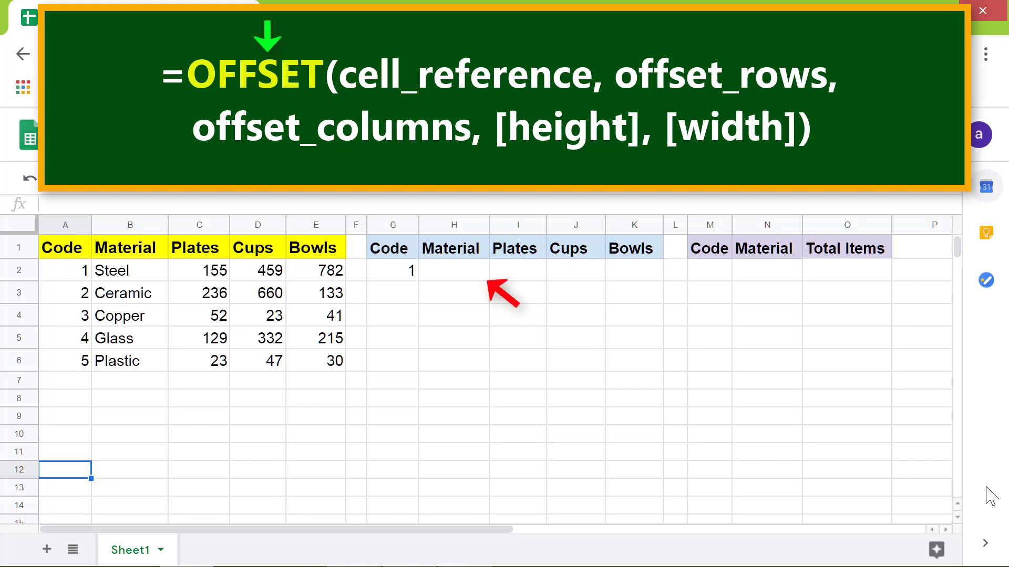
{"action": "left_click", "coordinate": [469, 275]}
{"action": "type", "text": "=of"}
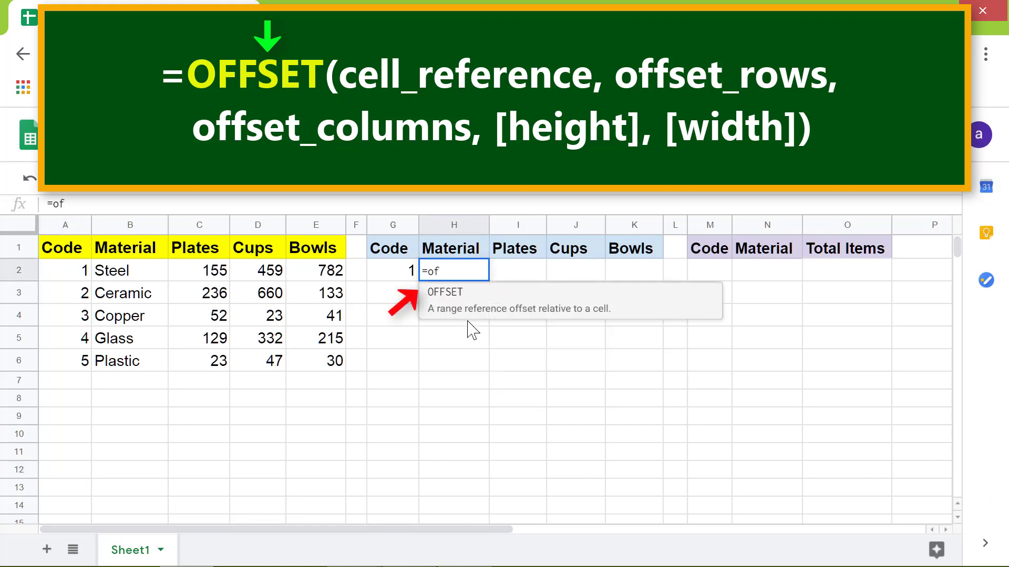
{"action": "left_click", "coordinate": [470, 301]}
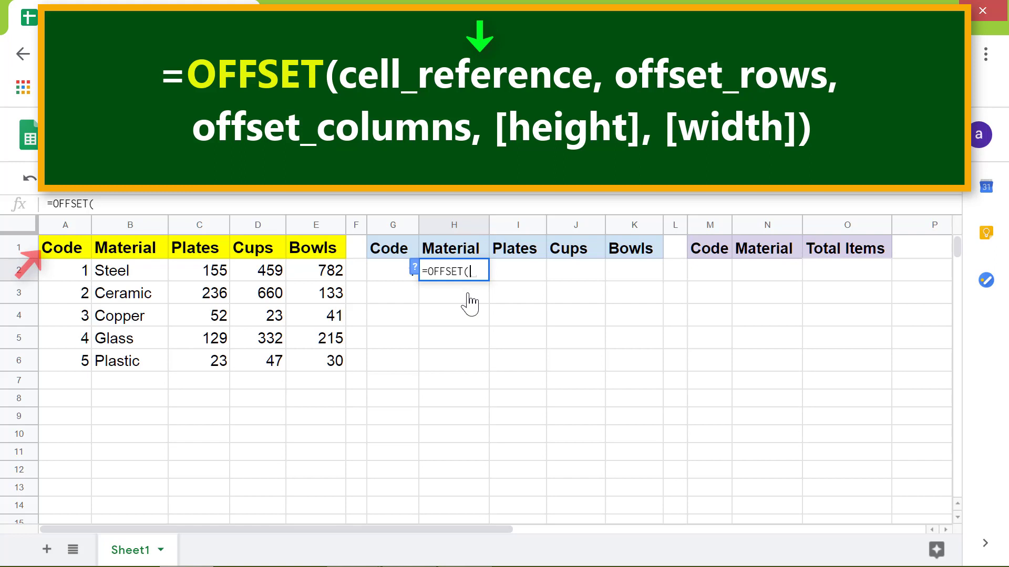
{"action": "left_click", "coordinate": [66, 248]}
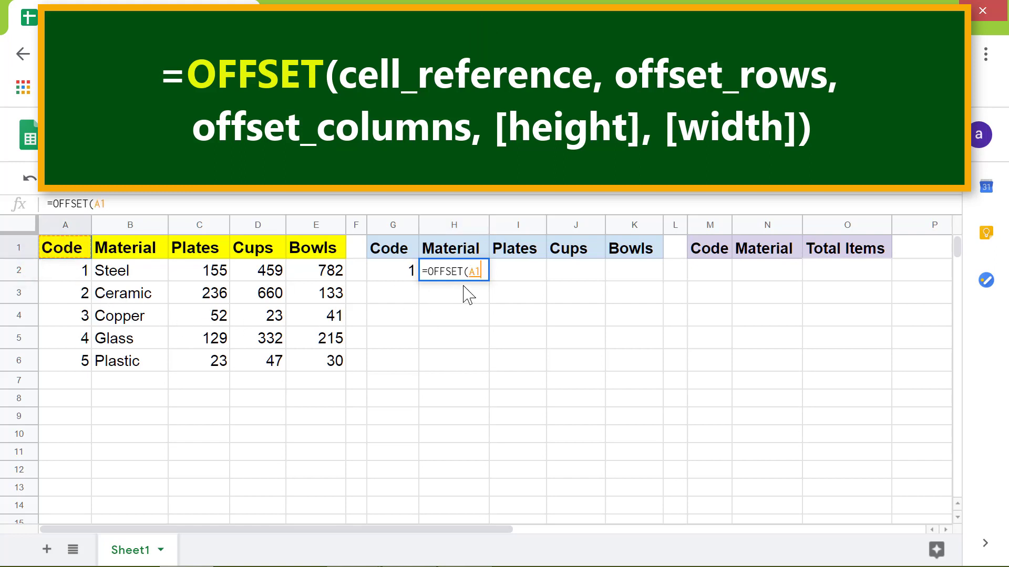
{"action": "type", "text": ","}
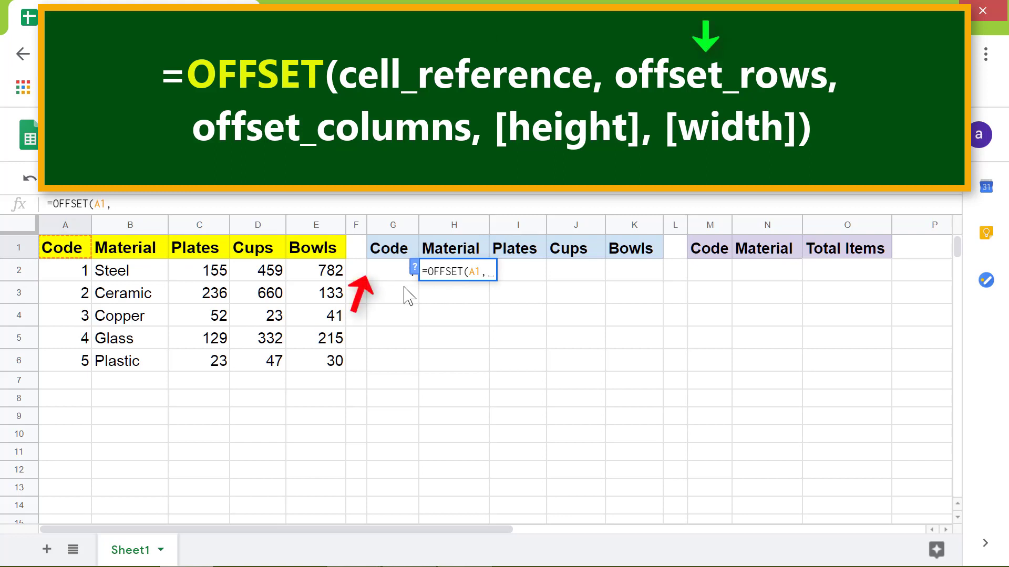
{"action": "left_click", "coordinate": [388, 275]}
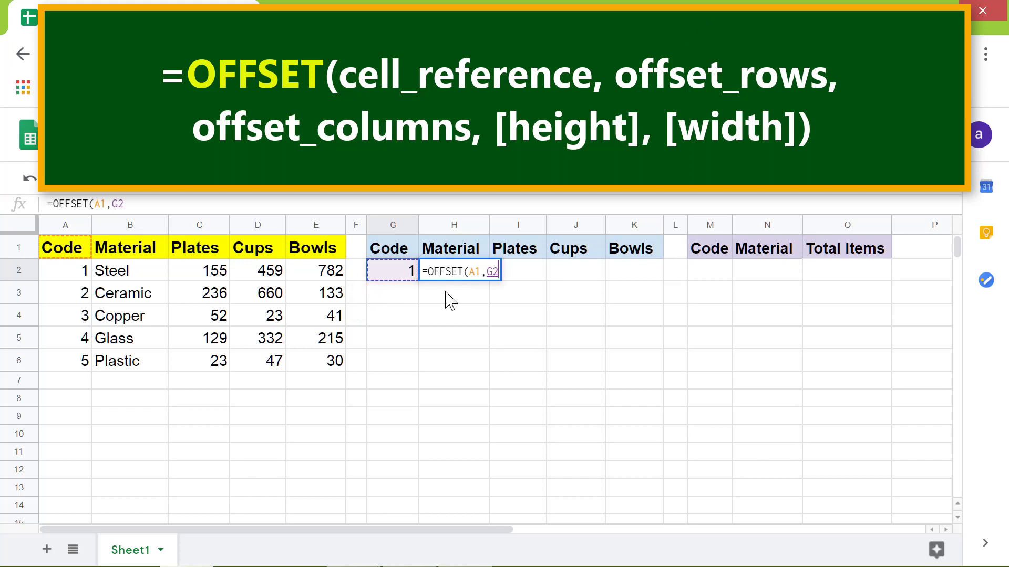
{"action": "type", "text": ","}
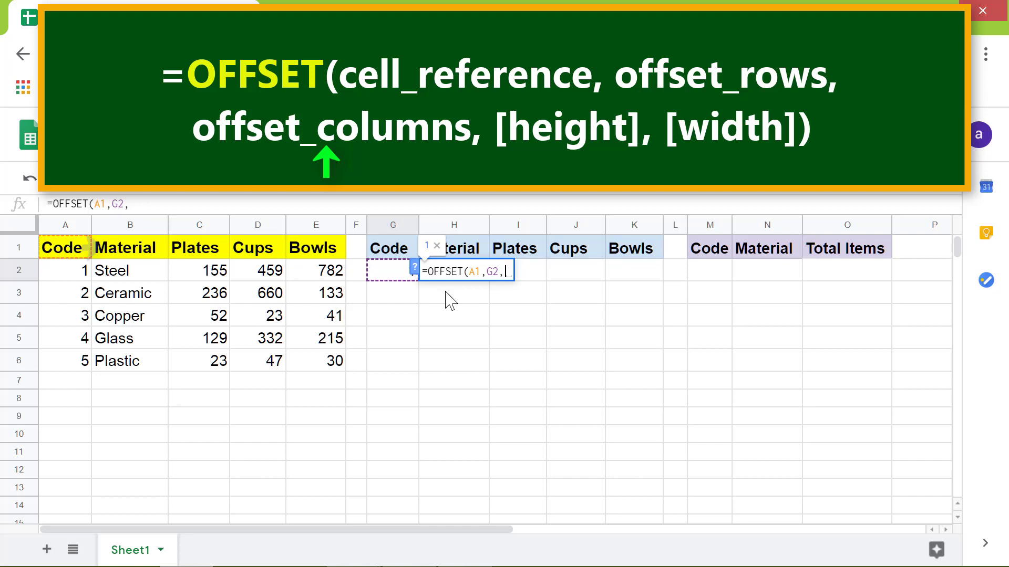
{"action": "type", "text": "1"}
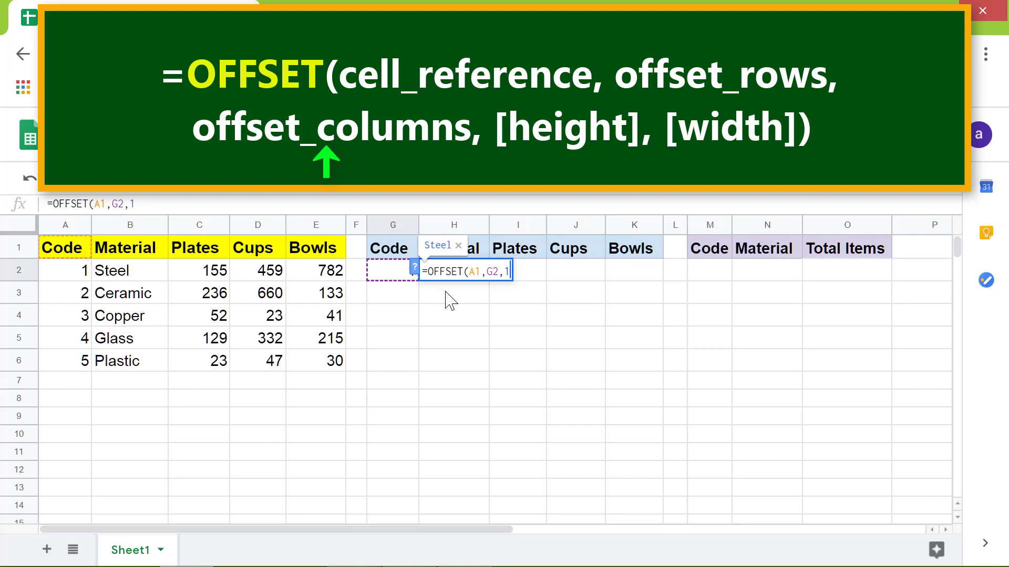
{"action": "type", "text": ","}
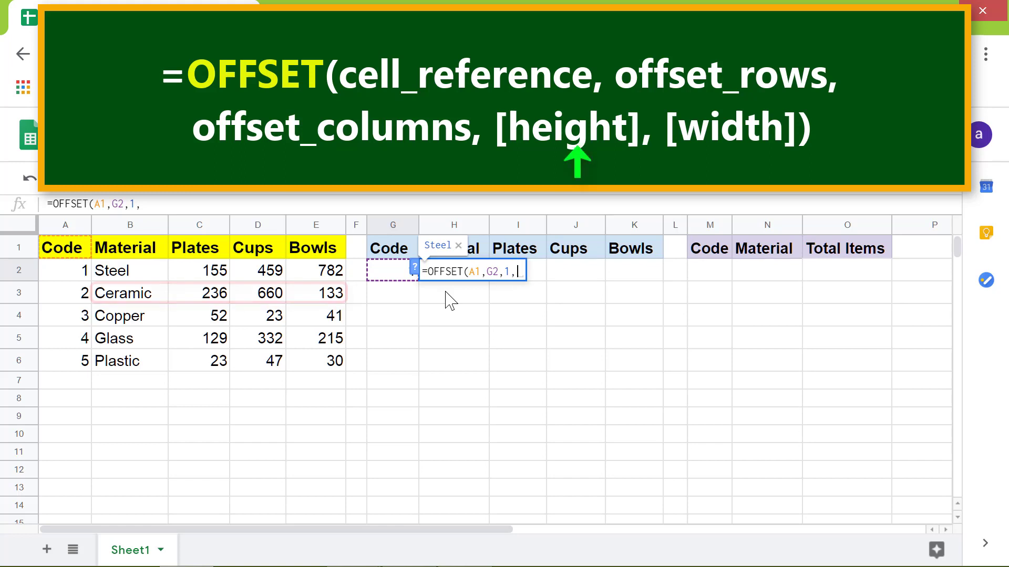
{"action": "type", "text": "1"}
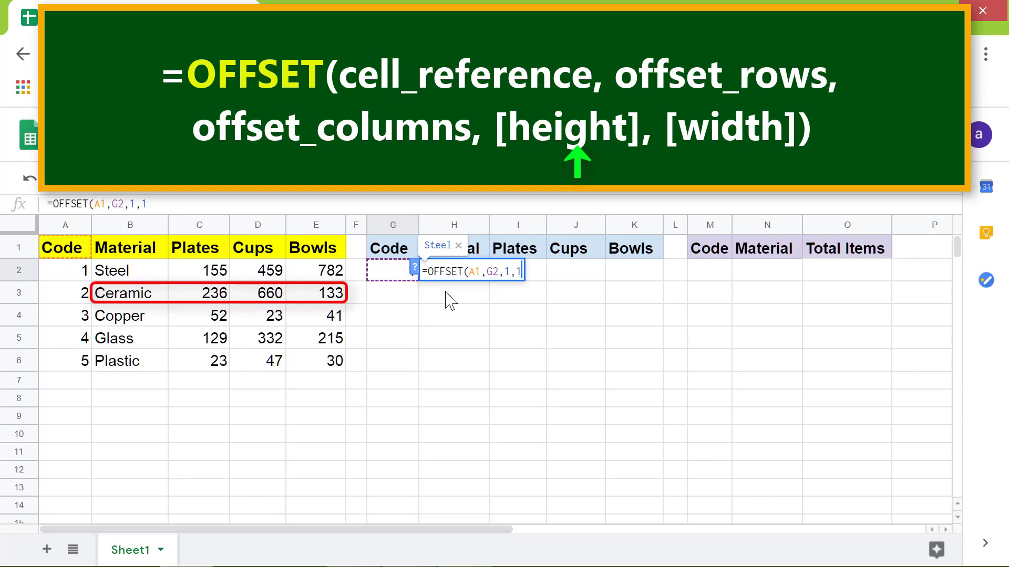
{"action": "type", "text": ","}
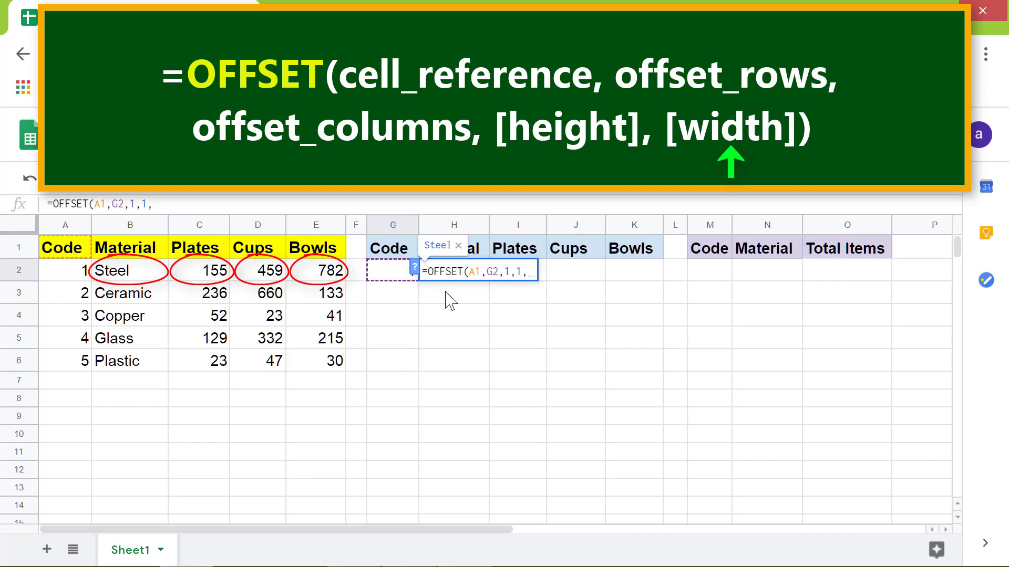
Step: Finish the OFFSET formula with width 4, then set G2 to 3 to show Copper 52, 23, 41
{"action": "type", "text": "4"}
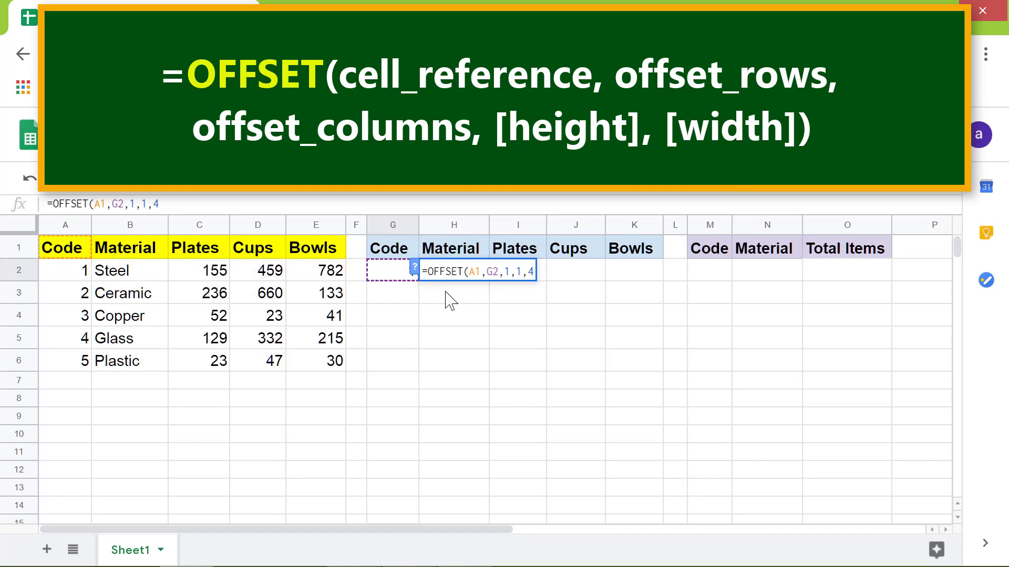
{"action": "key", "text": "Return"}
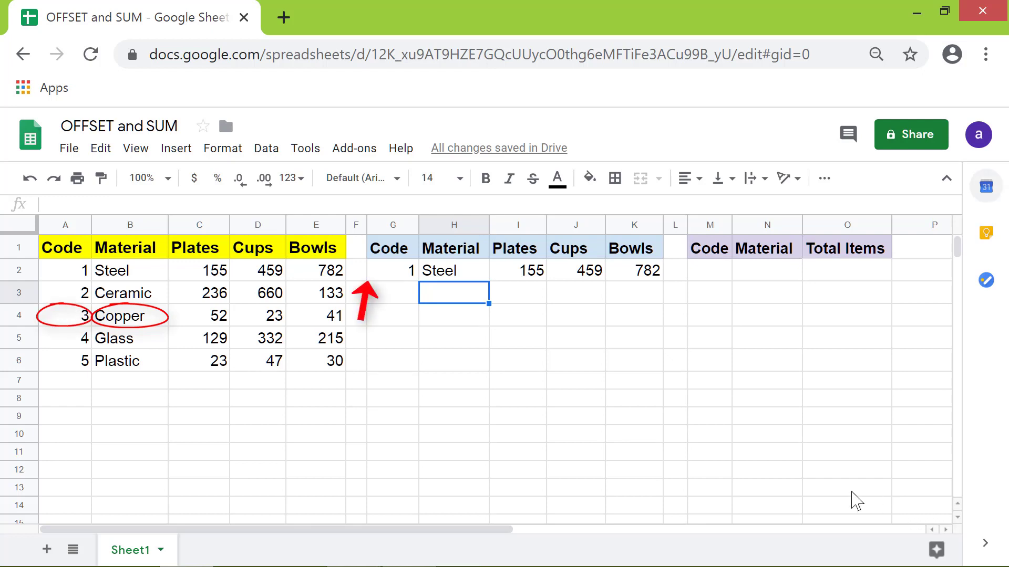
{"action": "left_click", "coordinate": [391, 279]}
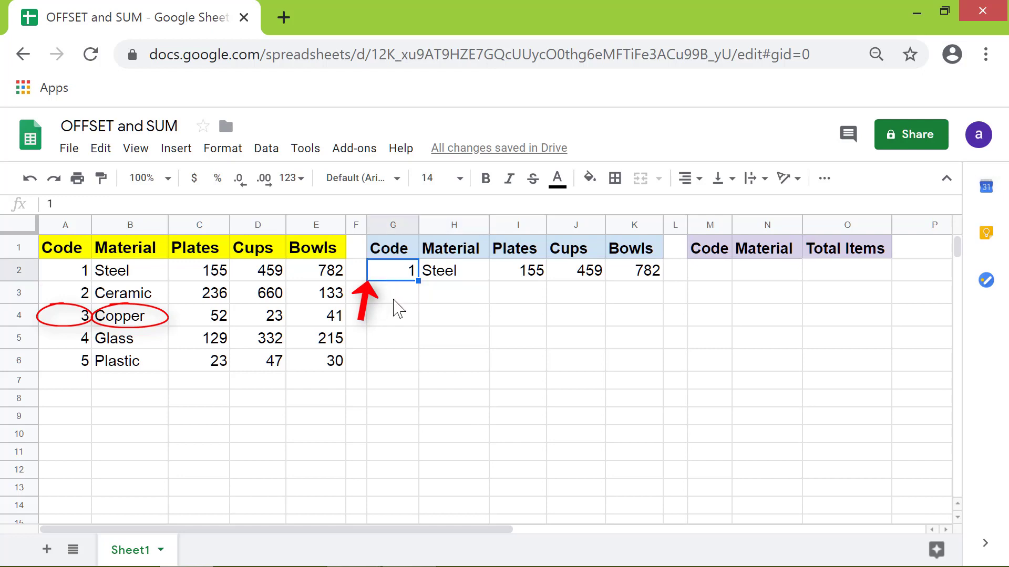
{"action": "type", "text": "3"}
{"action": "key", "text": "Return"}
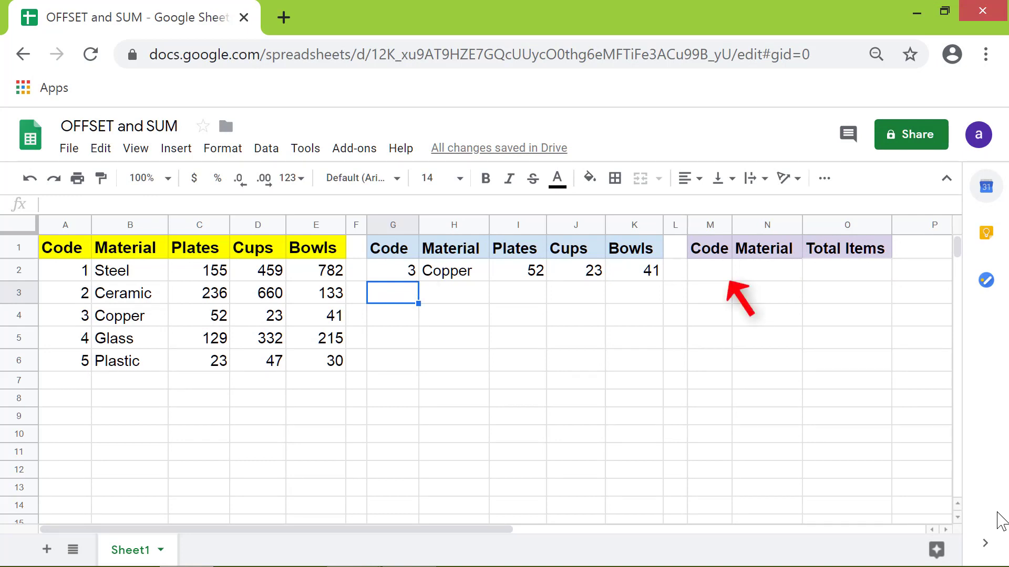
Step: Enter =G2 in M2 so the Total Items table shows code 3
{"action": "left_click", "coordinate": [716, 272]}
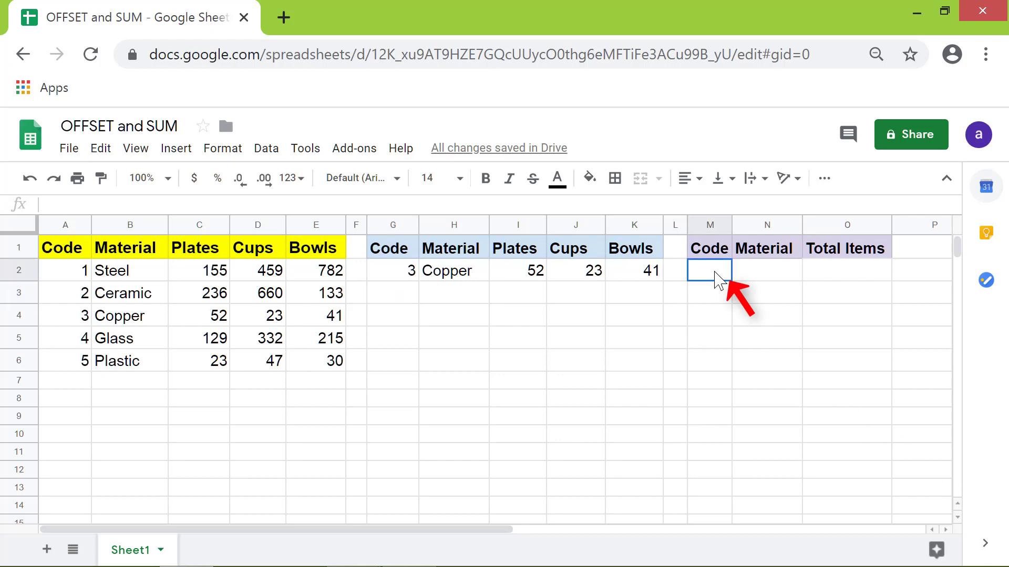
{"action": "type", "text": "="}
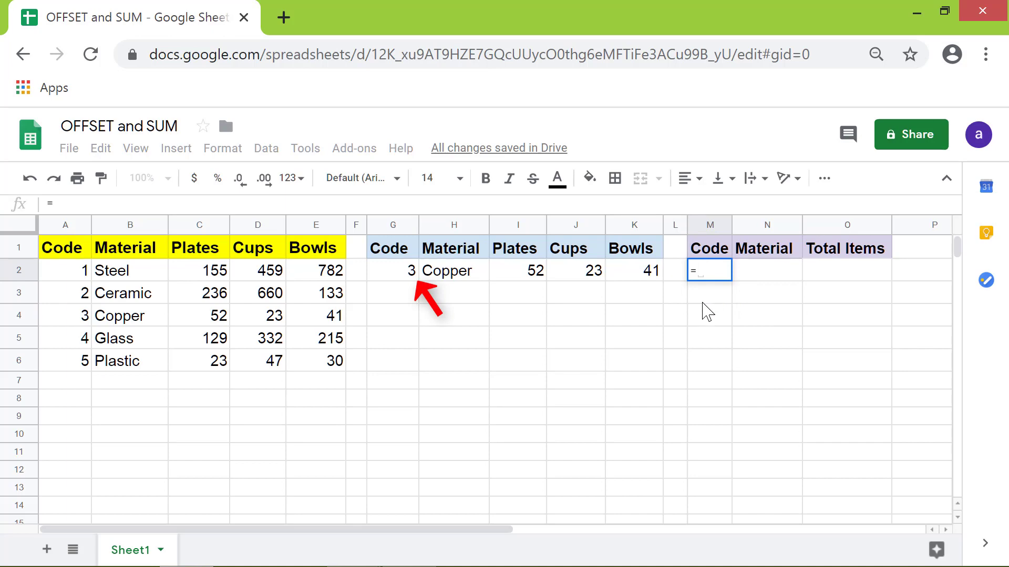
{"action": "left_click", "coordinate": [394, 271]}
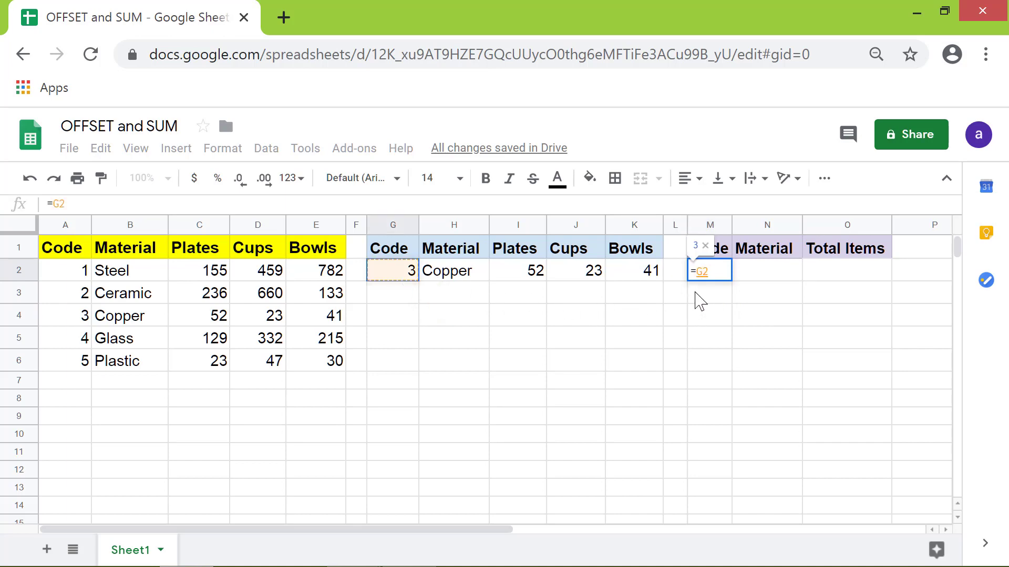
{"action": "key", "text": "Return"}
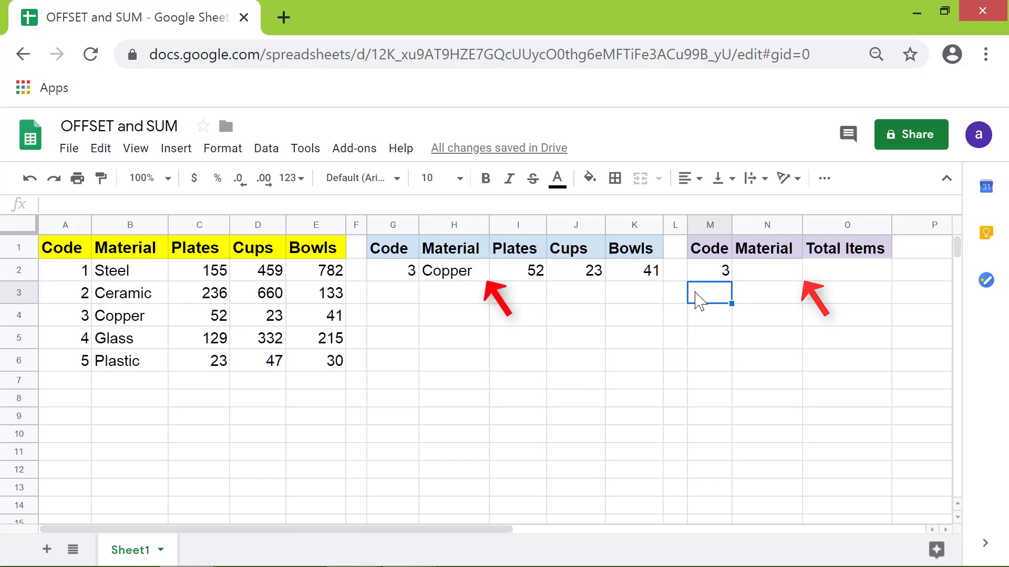
Step: Enter =H2 in Material cell N2 so it shows Copper
{"action": "left_click", "coordinate": [763, 277]}
{"action": "type", "text": "="}
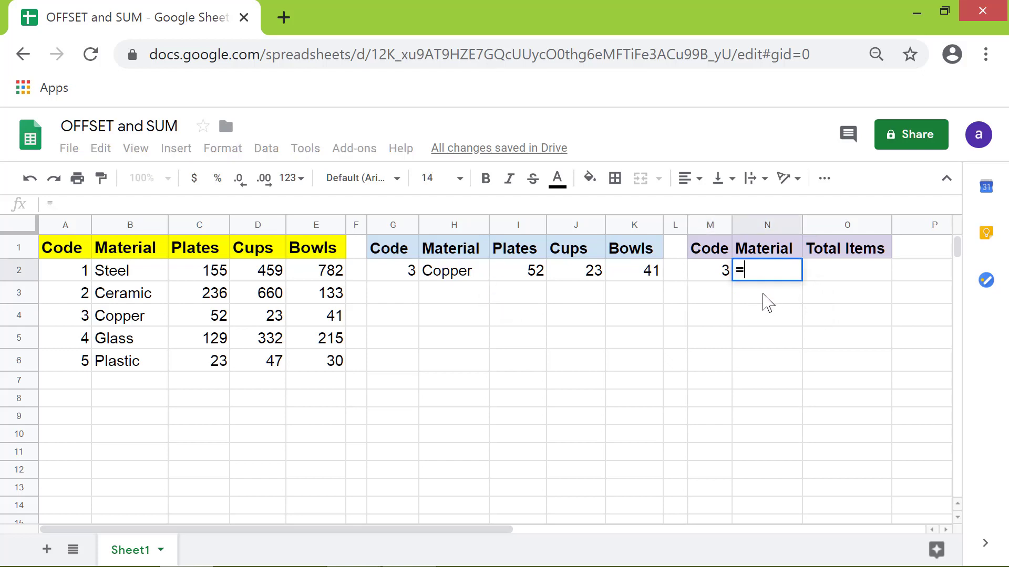
{"action": "left_click", "coordinate": [450, 276]}
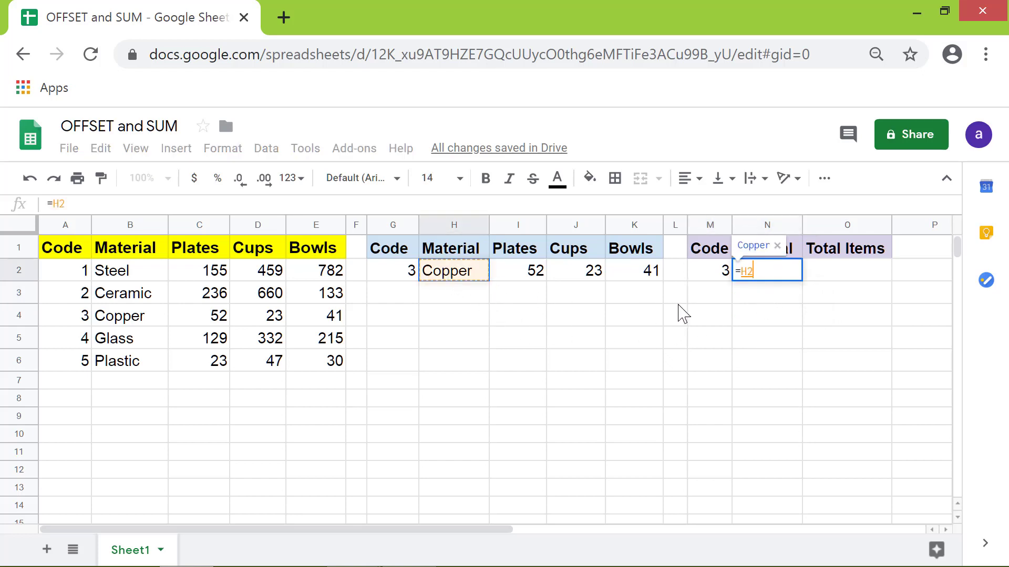
{"action": "key", "text": "Return"}
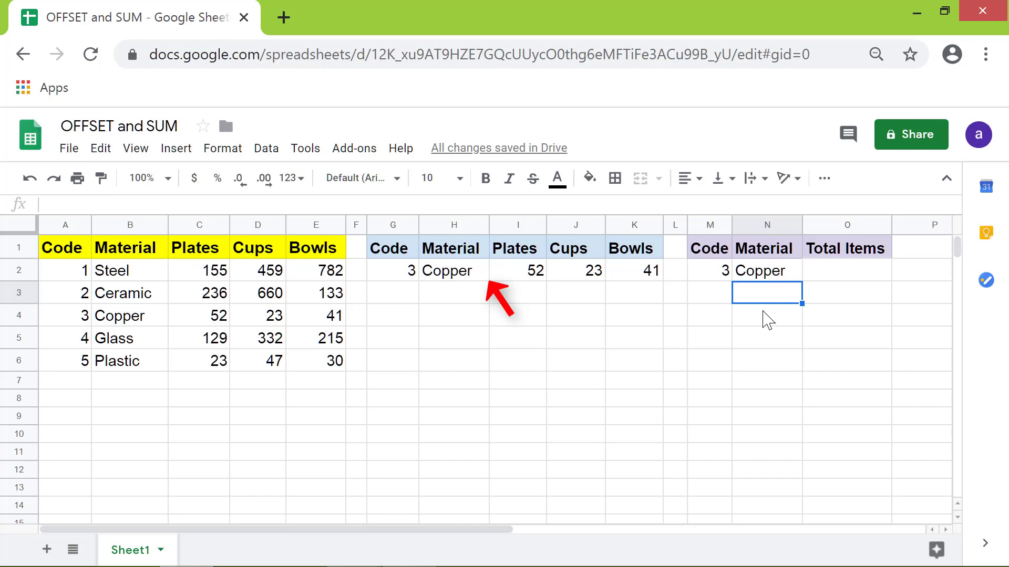
{"action": "key", "text": "Up"}
{"action": "key", "text": "Right"}
Step: Copy H2's =OFFSET(A1,G2,1,1,4) formula text and paste it into Total Items cell O2
{"action": "left_click", "coordinate": [458, 276]}
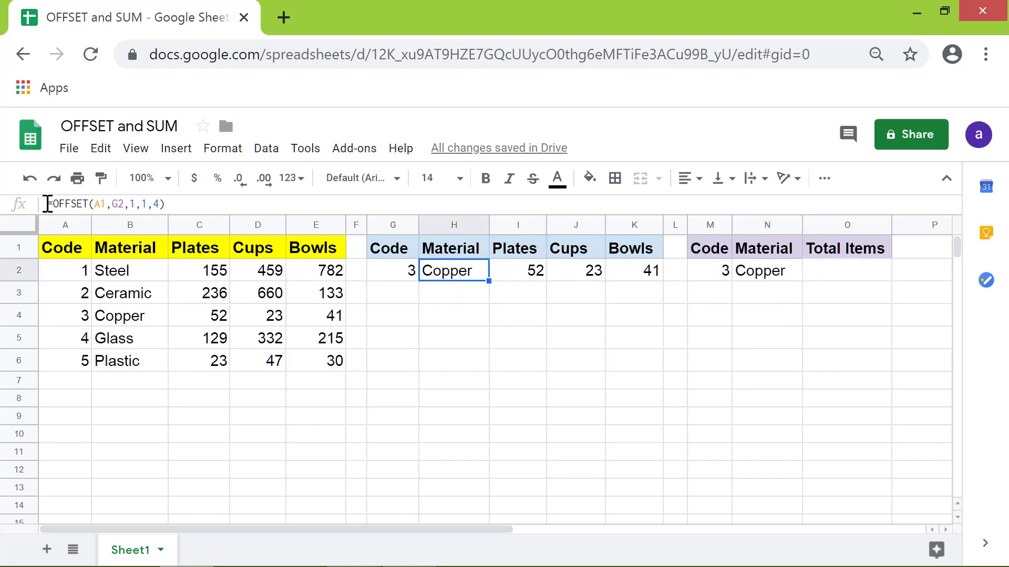
{"action": "left_click_drag", "start_coordinate": [48, 204], "coordinate": [176, 208]}
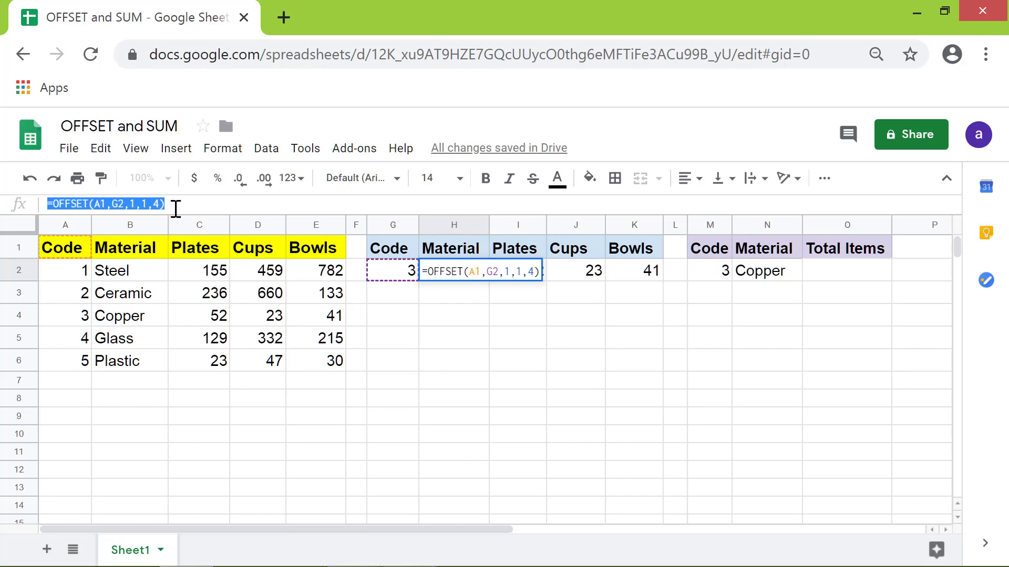
{"action": "right_click", "coordinate": [147, 203]}
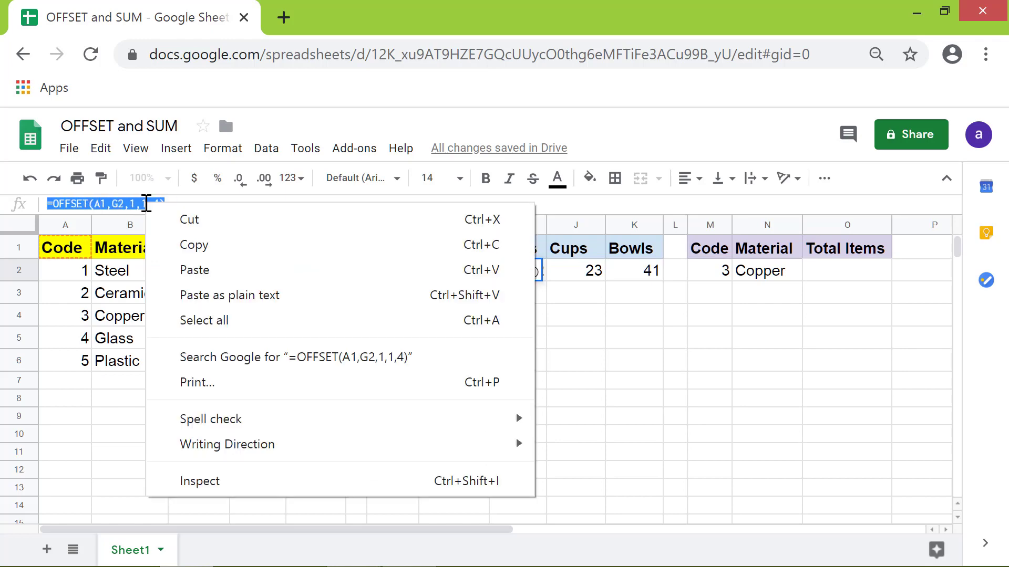
{"action": "left_click", "coordinate": [163, 248]}
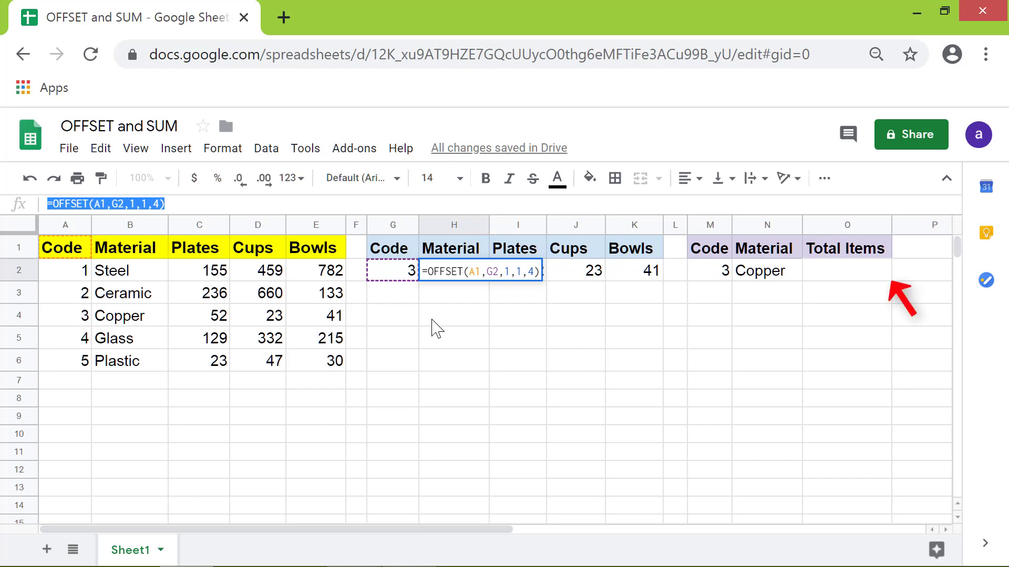
{"action": "left_click", "coordinate": [834, 278]}
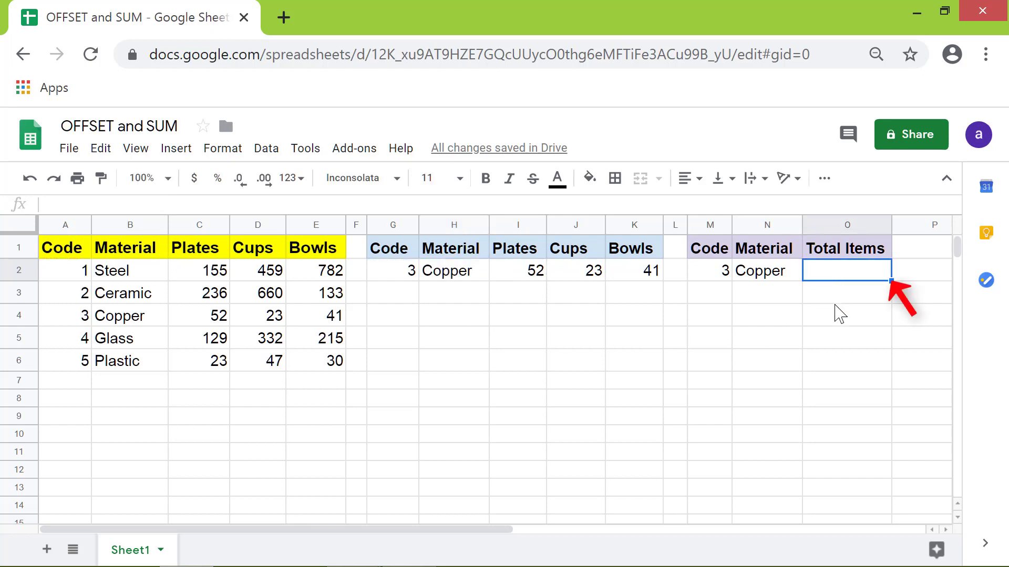
{"action": "right_click", "coordinate": [836, 273]}
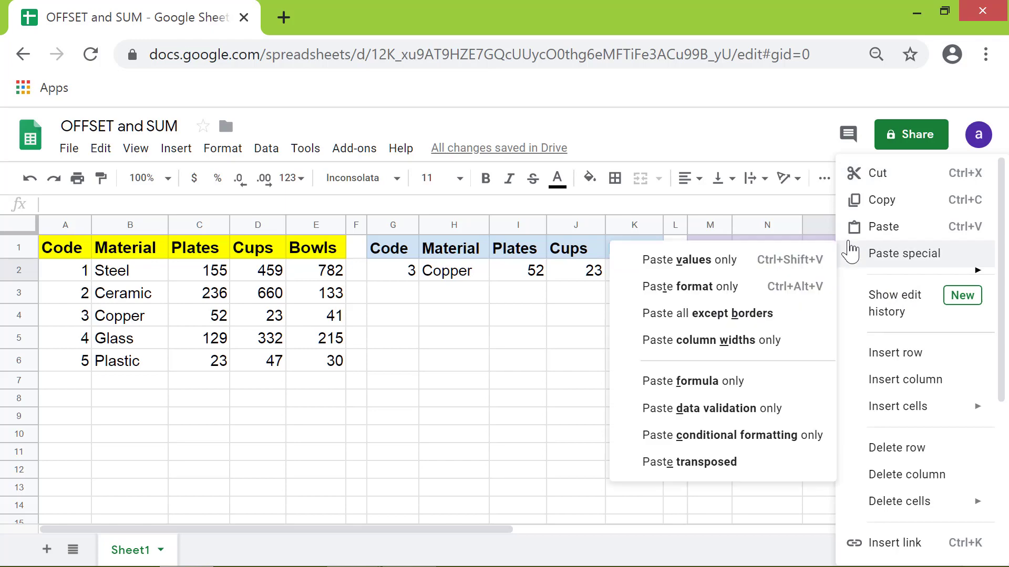
{"action": "left_click", "coordinate": [877, 227]}
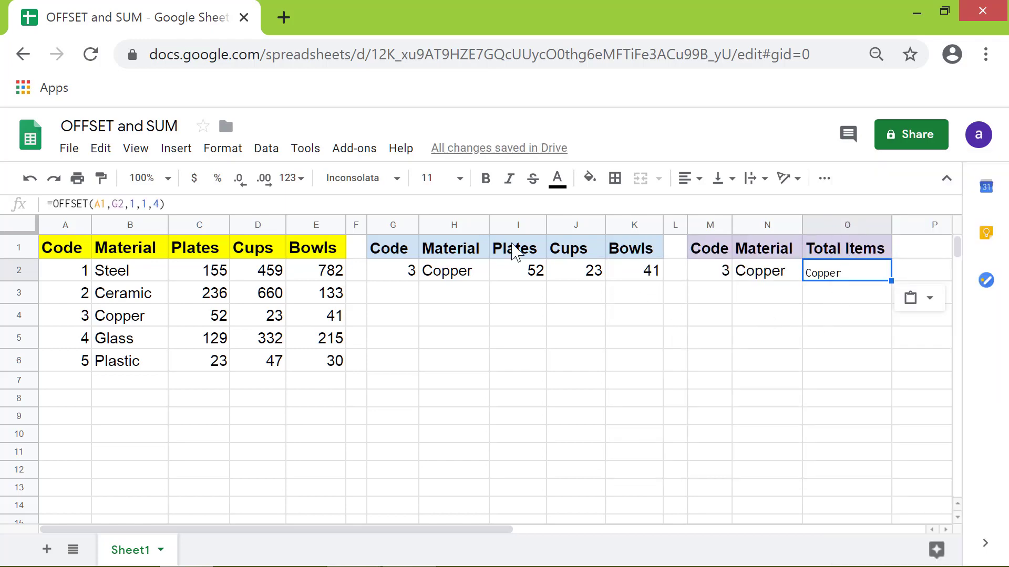
Step: Format O2 as 14-point Arial to match the other cells
{"action": "left_click", "coordinate": [460, 178]}
{"action": "left_click", "coordinate": [438, 398]}
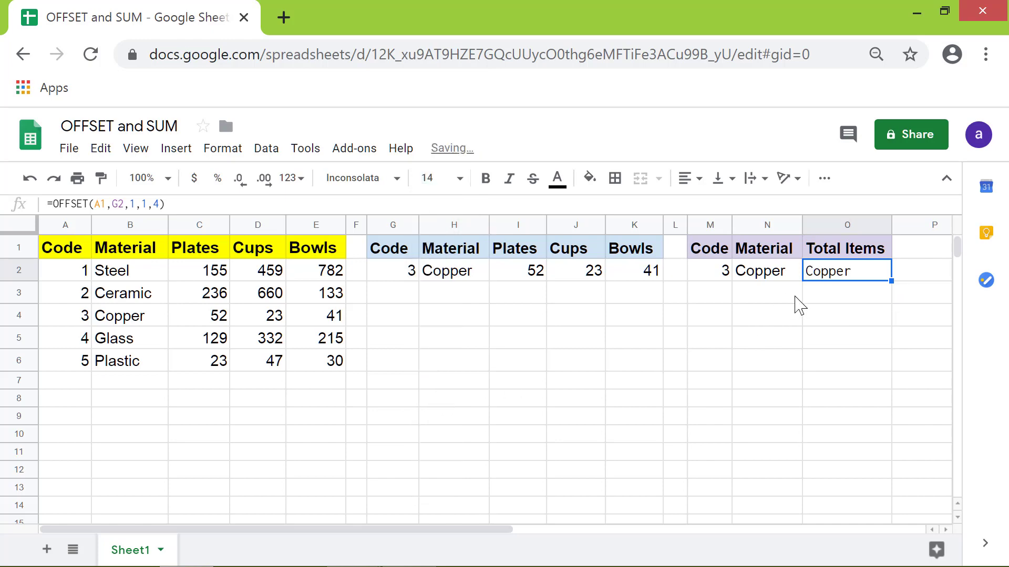
{"action": "left_click", "coordinate": [397, 179]}
{"action": "left_click", "coordinate": [401, 275]}
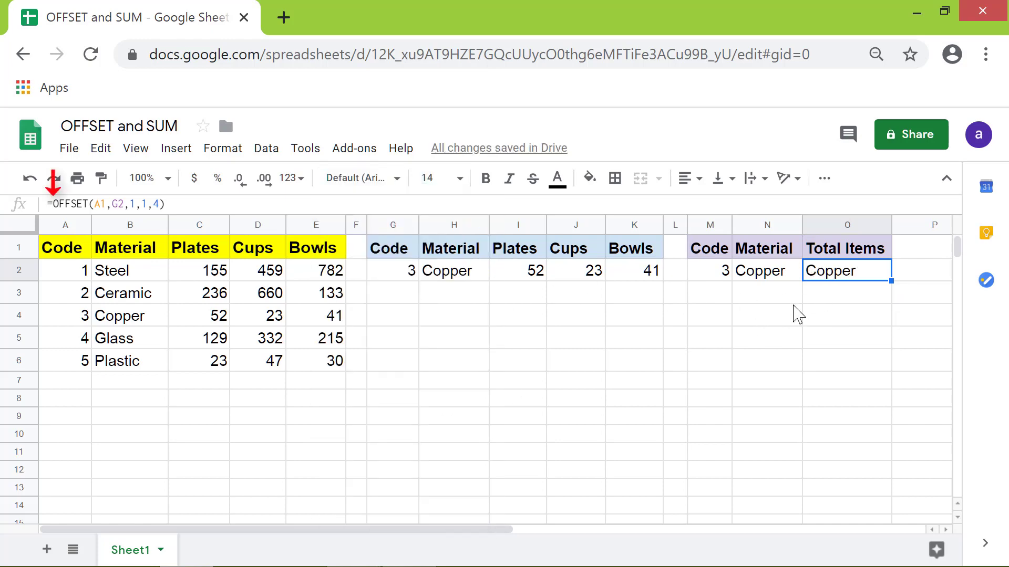
Step: Change O2 to =SUM(OFFSET(A1,G2,1,1,4)) so Total Items shows 116
{"action": "left_click", "coordinate": [53, 203]}
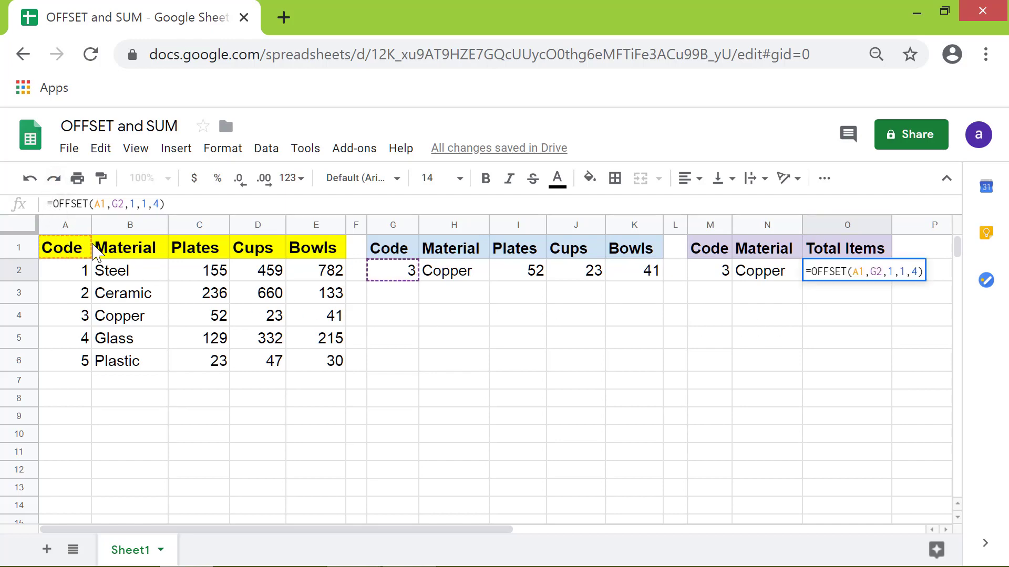
{"action": "type", "text": "SUM"}
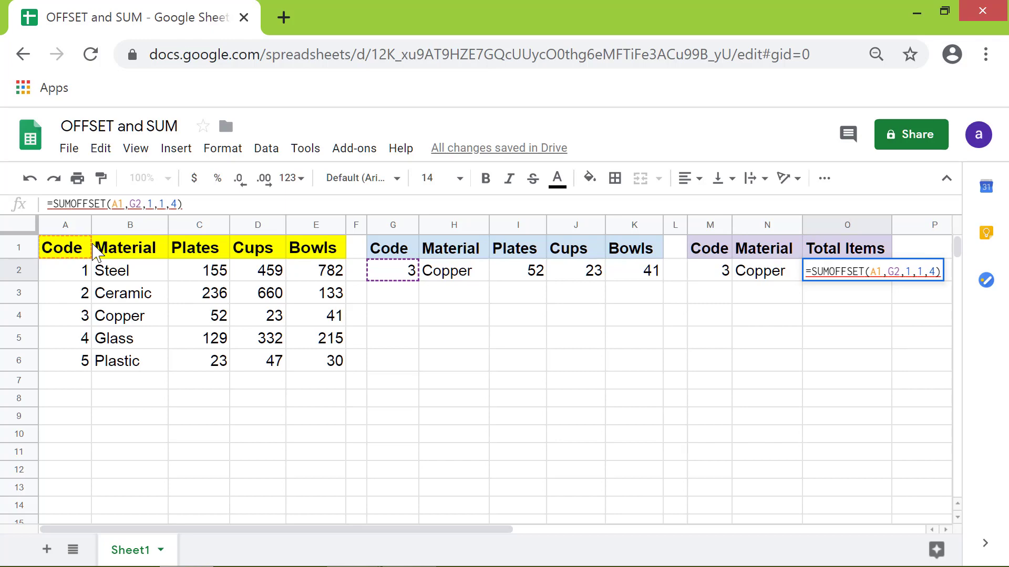
{"action": "type", "text": "("}
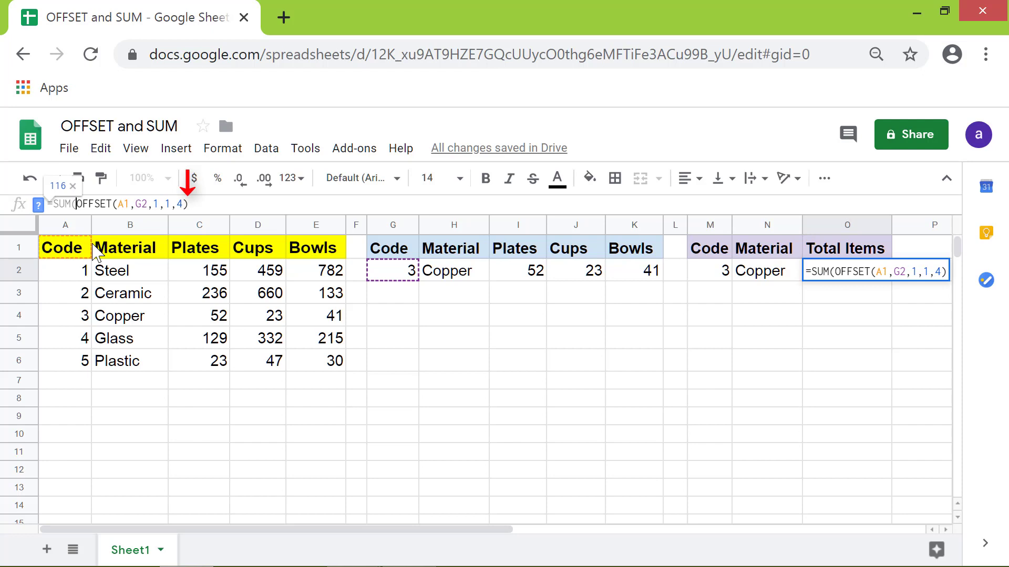
{"action": "left_click", "coordinate": [221, 203]}
{"action": "type", "text": ")"}
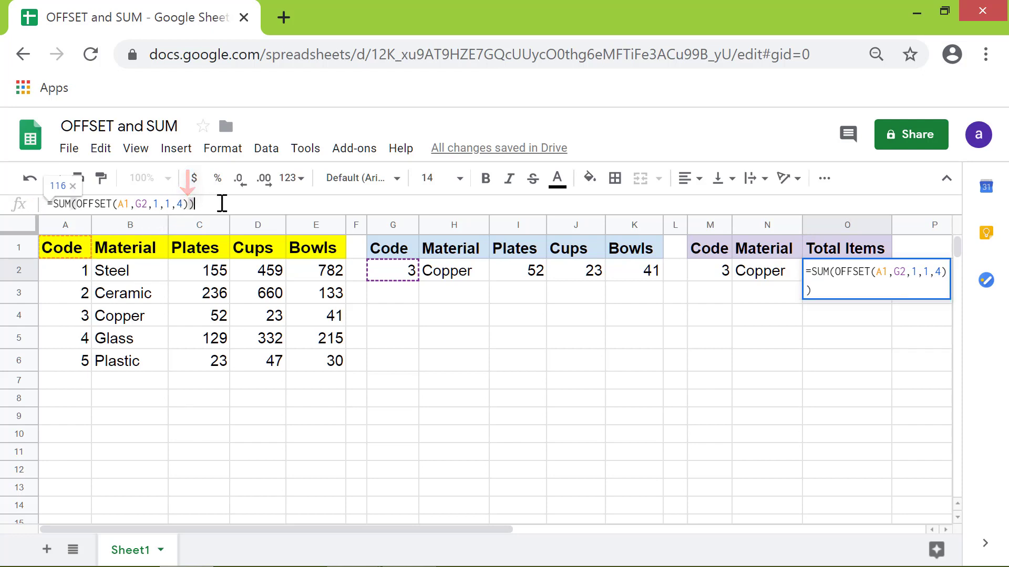
{"action": "key", "text": "Return"}
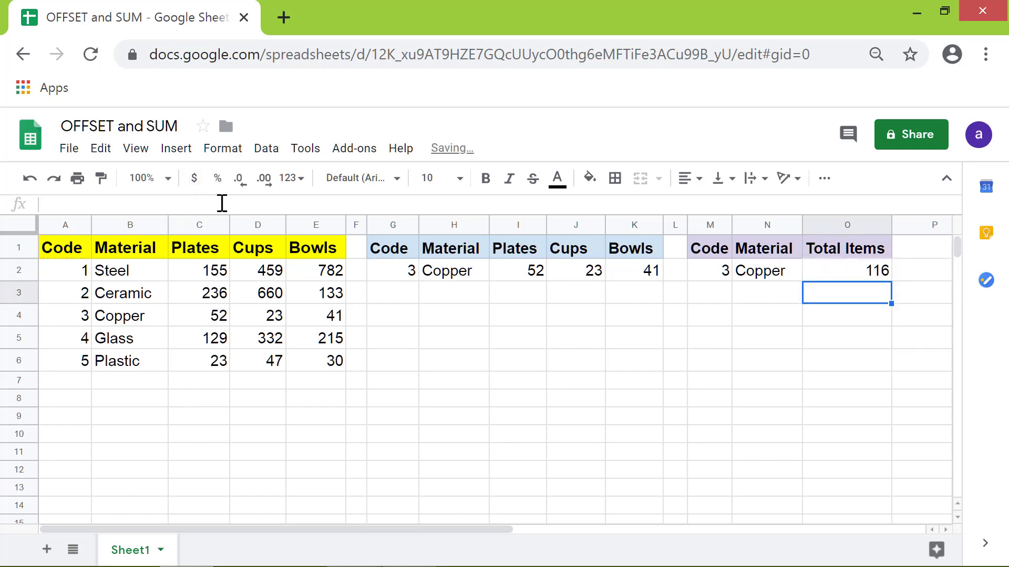